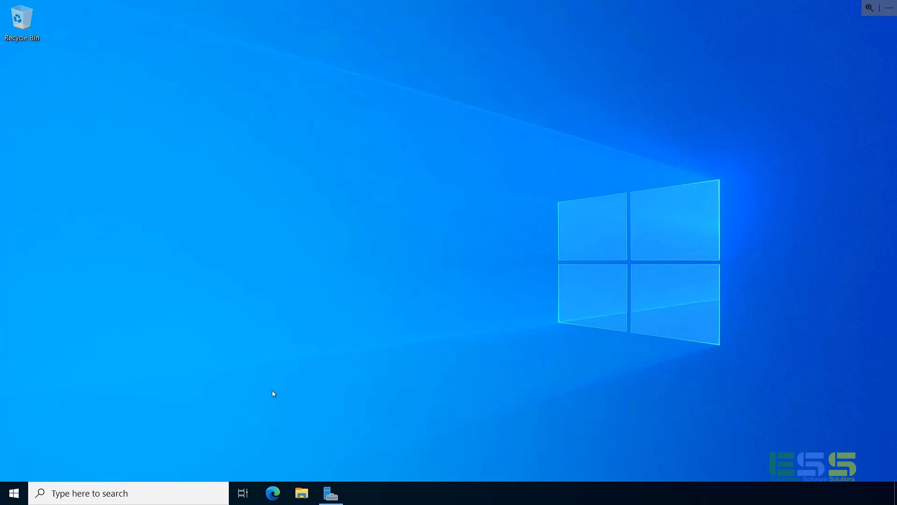
- Launch Microsoft Edge to its update welcome page, then open the Windows Start menu
{"action": "left_click", "coordinate": [274, 496]}
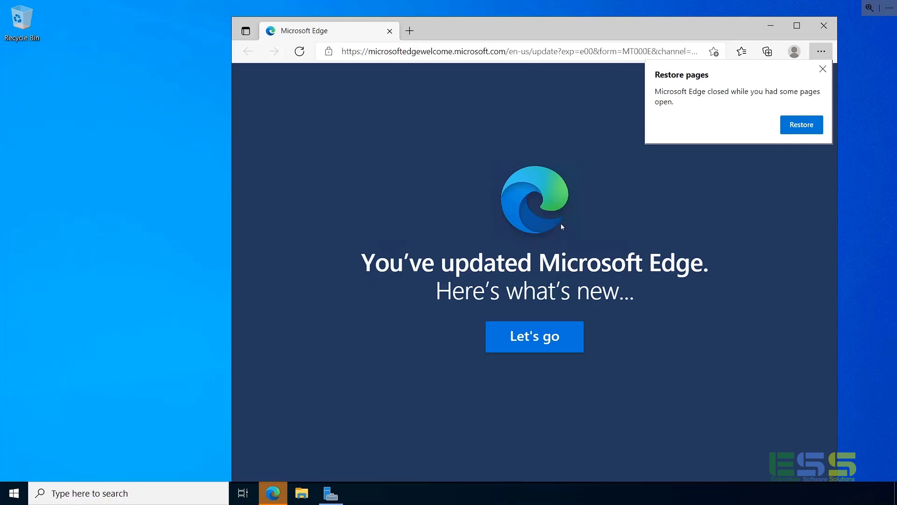
{"action": "left_click", "coordinate": [6, 500]}
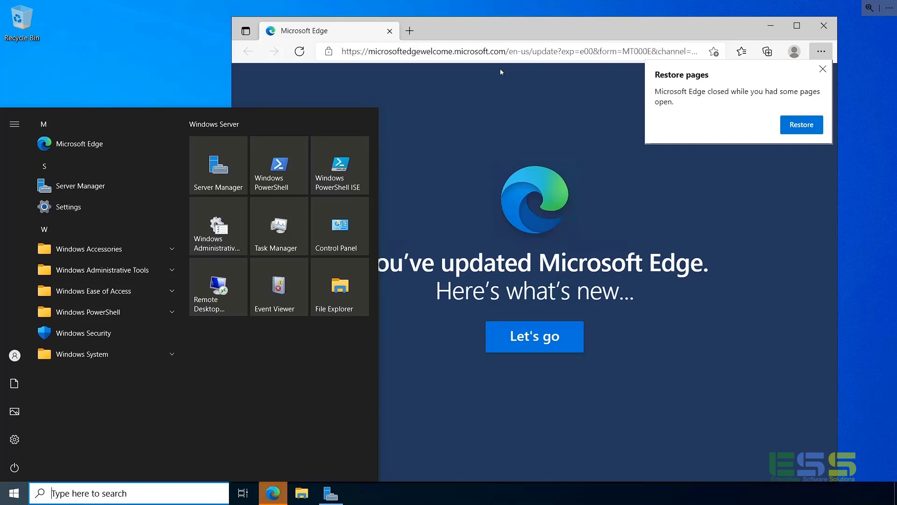
- Restore the previous pages and sign in to the gateway with the admin user name and password
{"action": "left_click", "coordinate": [800, 123]}
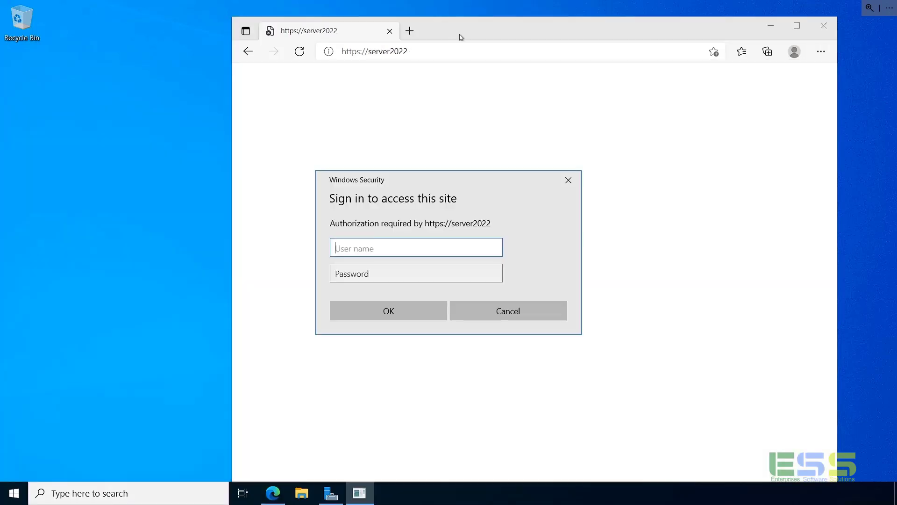
{"action": "type", "text": "azadmin"}
{"action": "key", "text": "Tab"}
{"action": "type", "text": "••"}
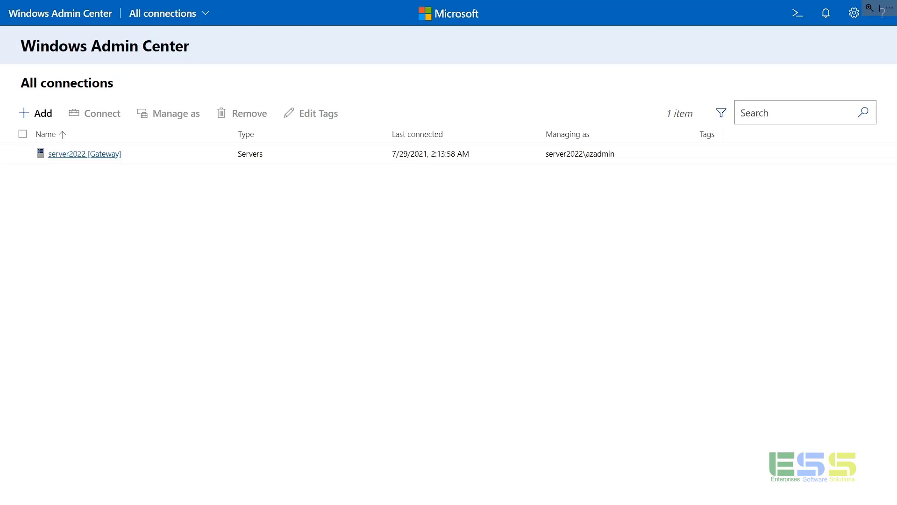
- Connect to the server2022 gateway and open its Azure hybrid center tool
{"action": "left_click", "coordinate": [62, 159]}
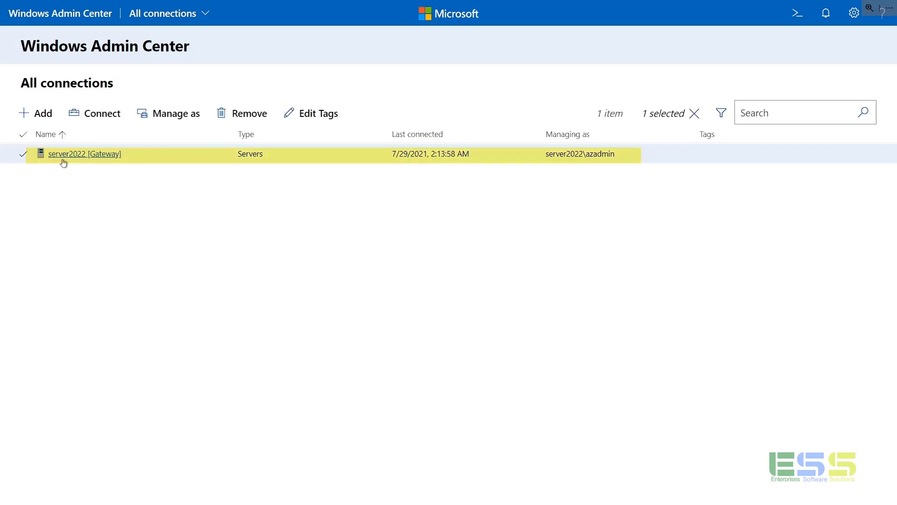
{"action": "left_click", "coordinate": [70, 154]}
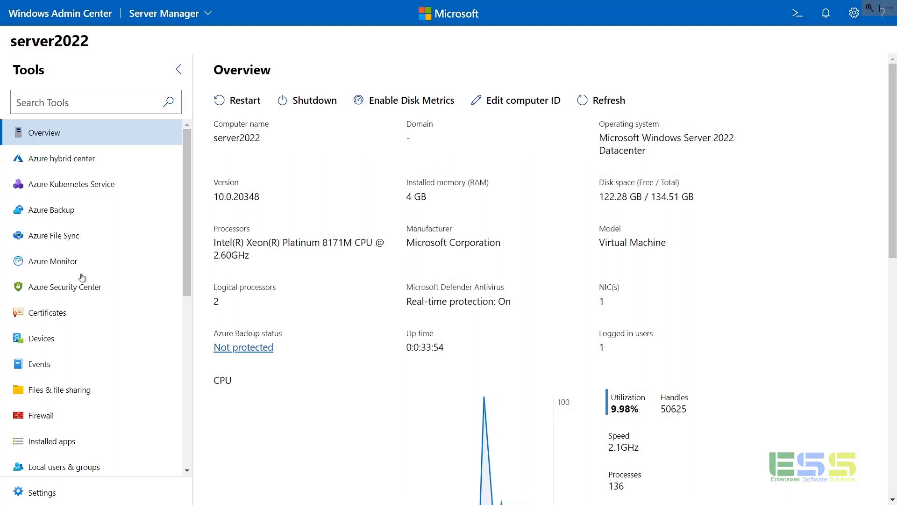
{"action": "left_click", "coordinate": [65, 167]}
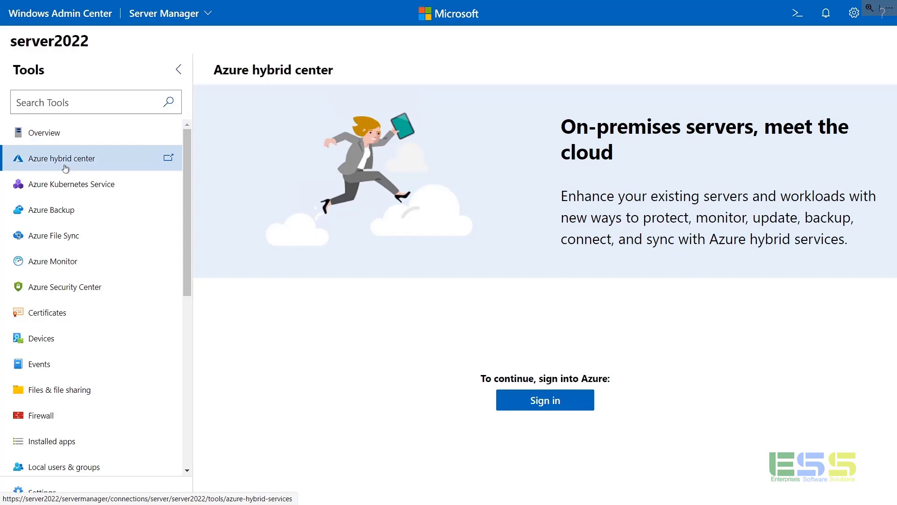
- Sign into Azure with the account password, stay signed in, and view Installed Services
{"action": "left_click", "coordinate": [563, 406]}
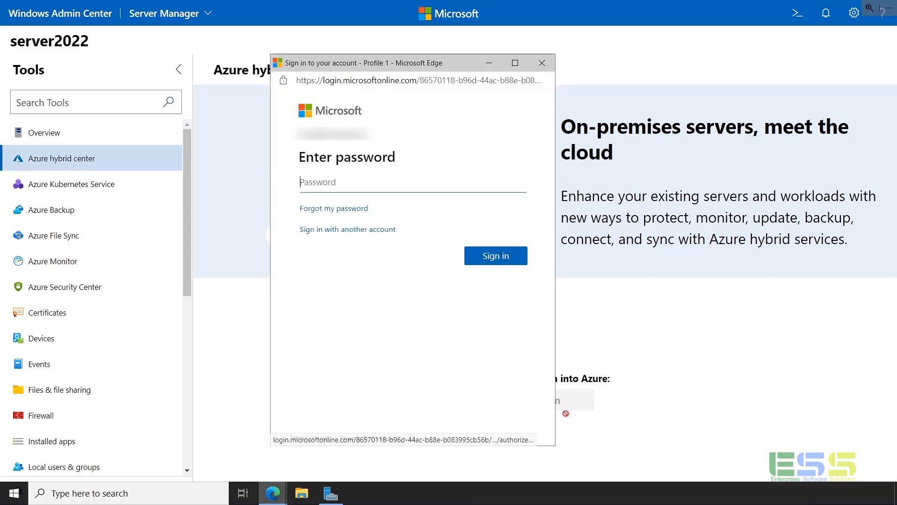
{"action": "type", "text": "•••••••••••"}
{"action": "left_click", "coordinate": [500, 256]}
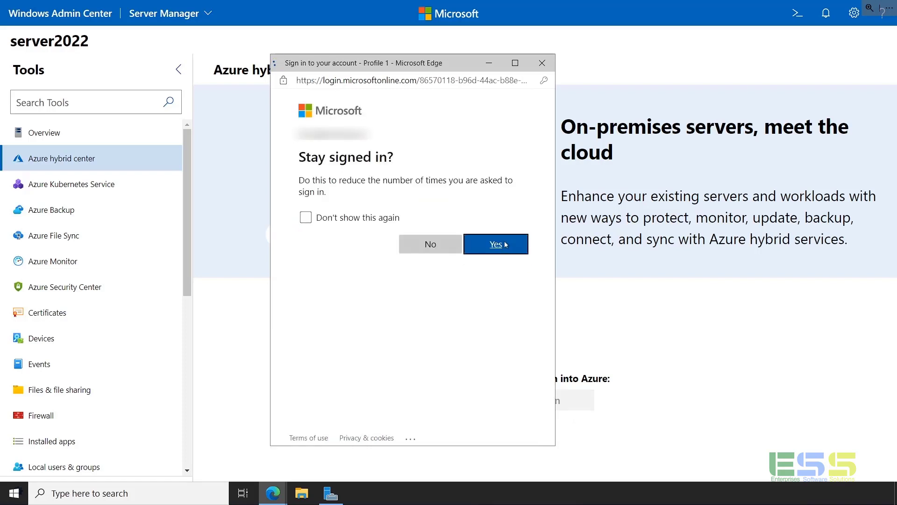
{"action": "left_click", "coordinate": [506, 244]}
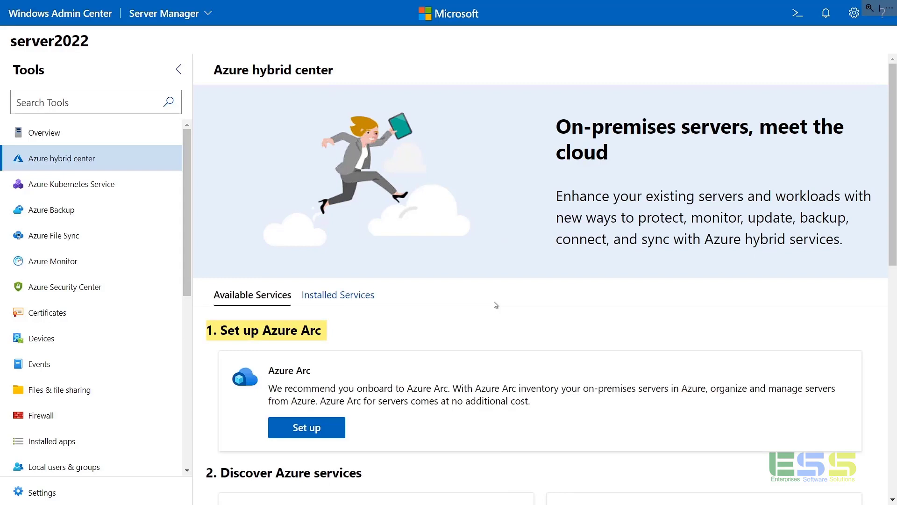
{"action": "left_click", "coordinate": [368, 301]}
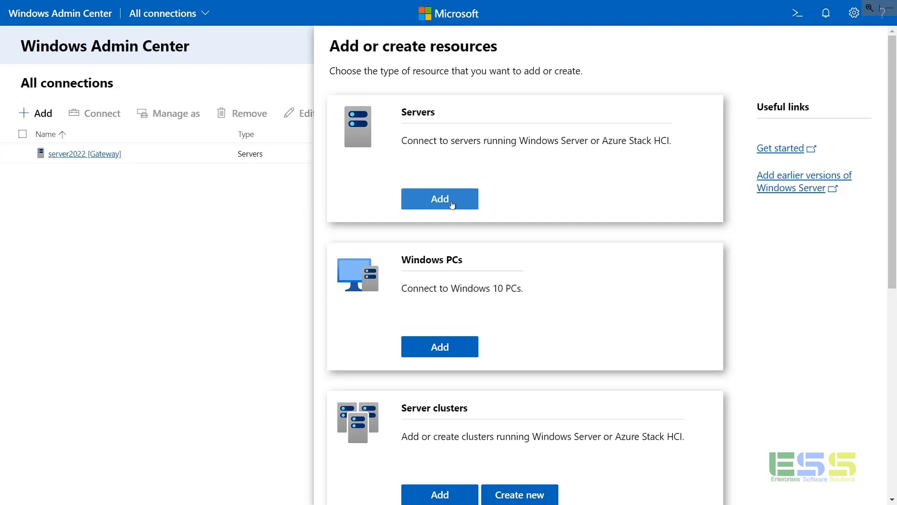
- Add server2022b using another admin account's credentials, then open its Overview page
{"action": "left_click", "coordinate": [451, 204]}
{"action": "type", "text": "s"}
{"action": "type", "text": "erver2022b"}
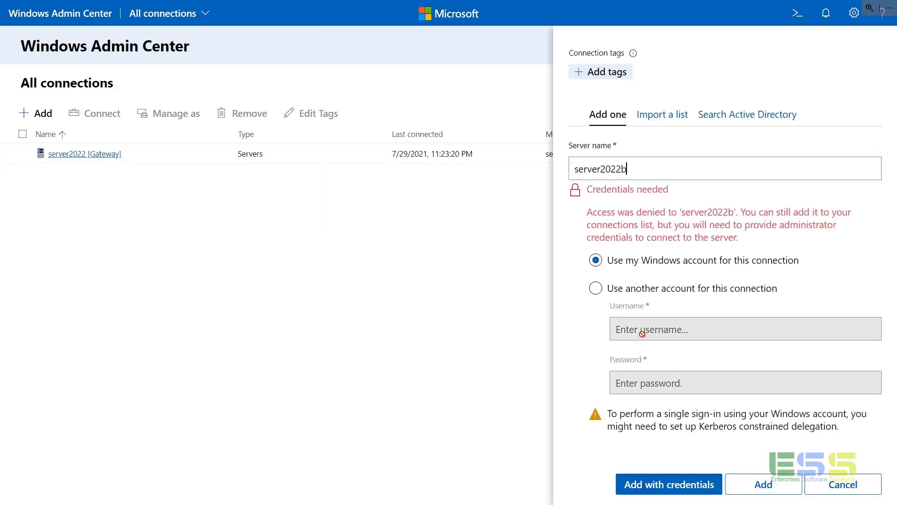
{"action": "left_click", "coordinate": [634, 289]}
{"action": "left_click", "coordinate": [638, 330]}
{"action": "type", "text": "azadmin"}
{"action": "key", "text": "Tab"}
{"action": "type", "text": "••••••••••••"}
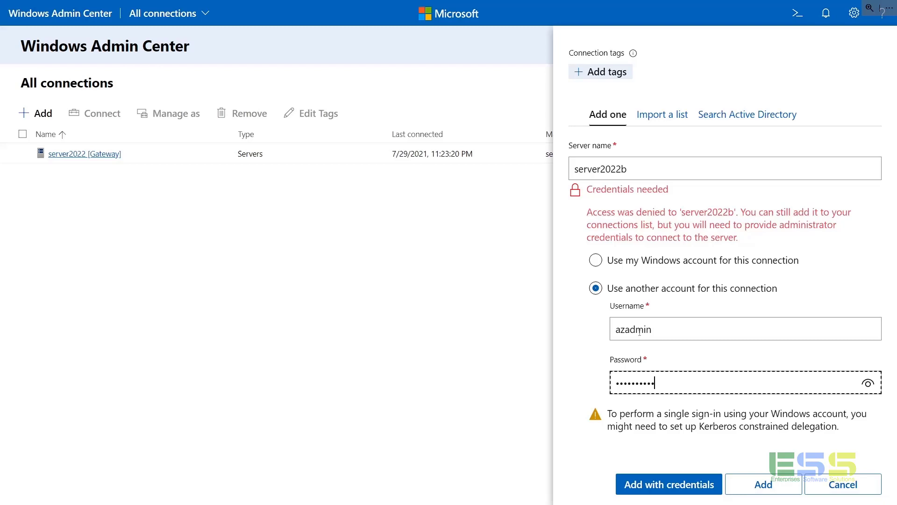
{"action": "key", "text": "Return"}
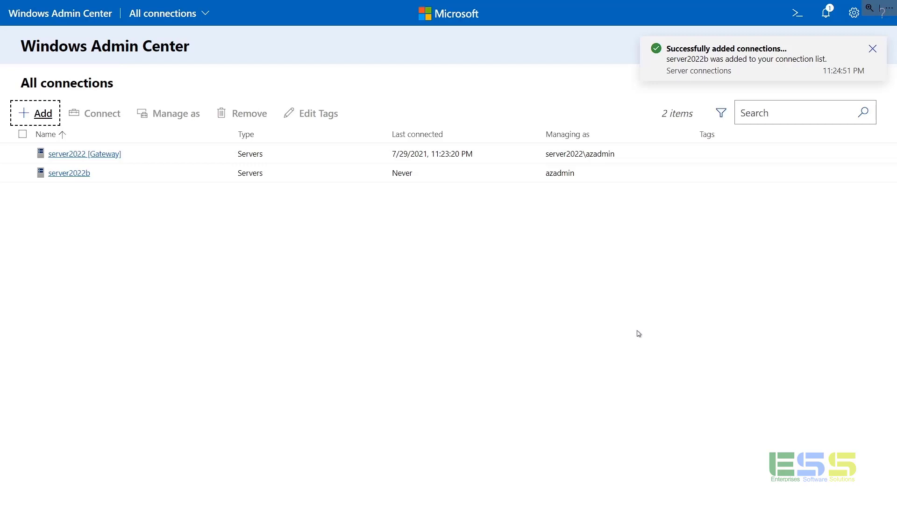
{"action": "left_click", "coordinate": [76, 174]}
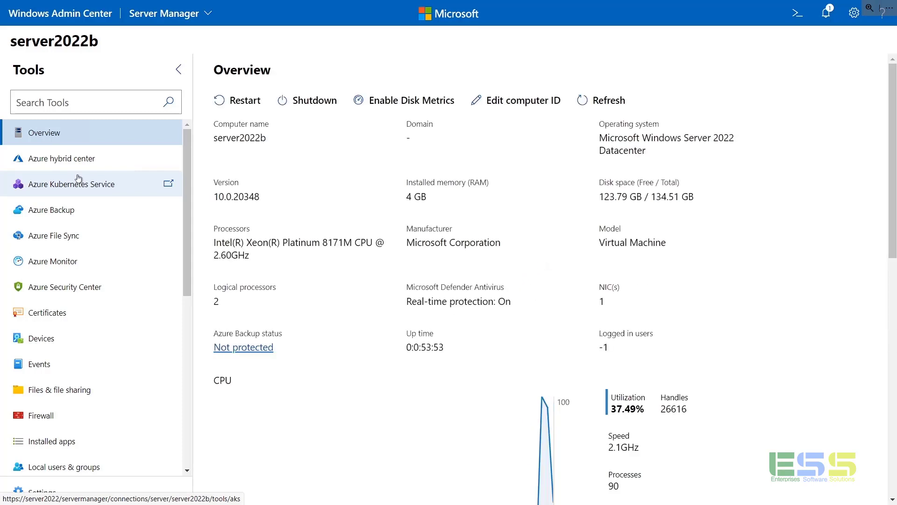
- In Roles & features on server2022b, select DNS Server and start installing it
{"action": "scroll", "coordinate": [78, 179], "scroll_direction": "down", "scroll_amount": 10}
{"action": "left_click", "coordinate": [53, 289]}
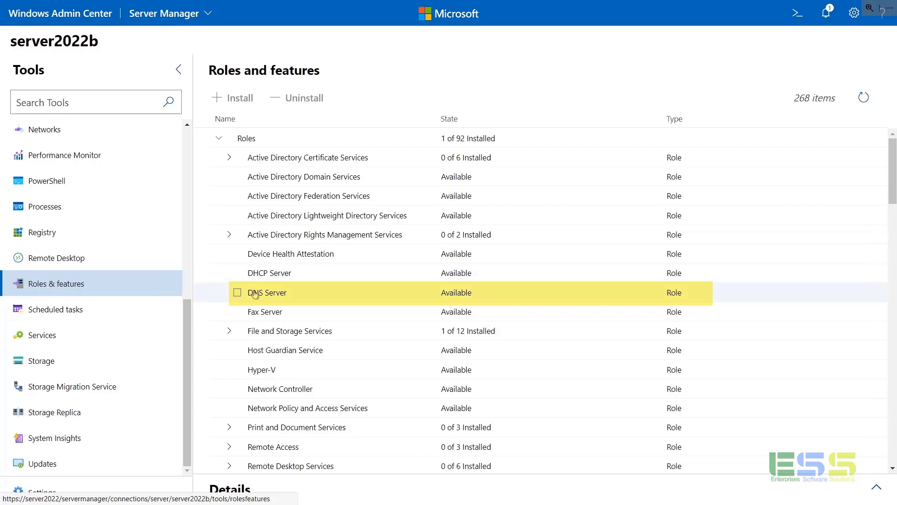
{"action": "left_click", "coordinate": [238, 293]}
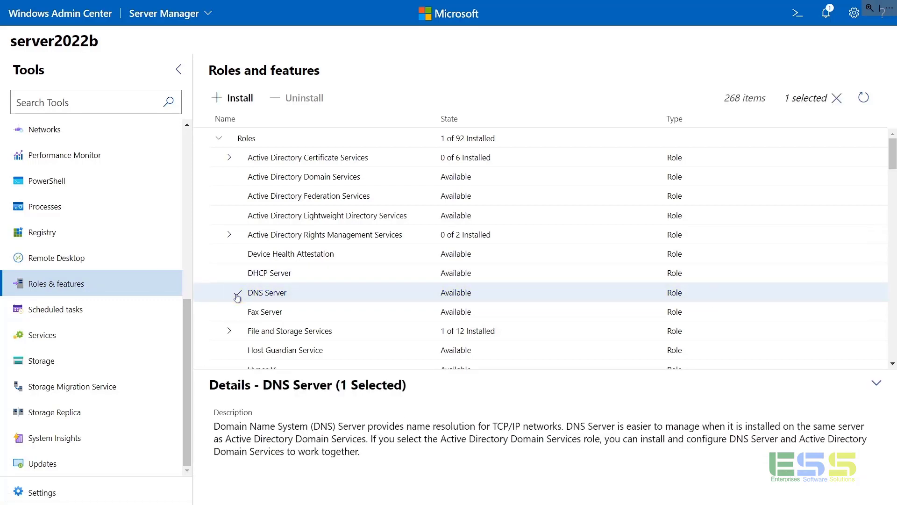
{"action": "left_click", "coordinate": [217, 96]}
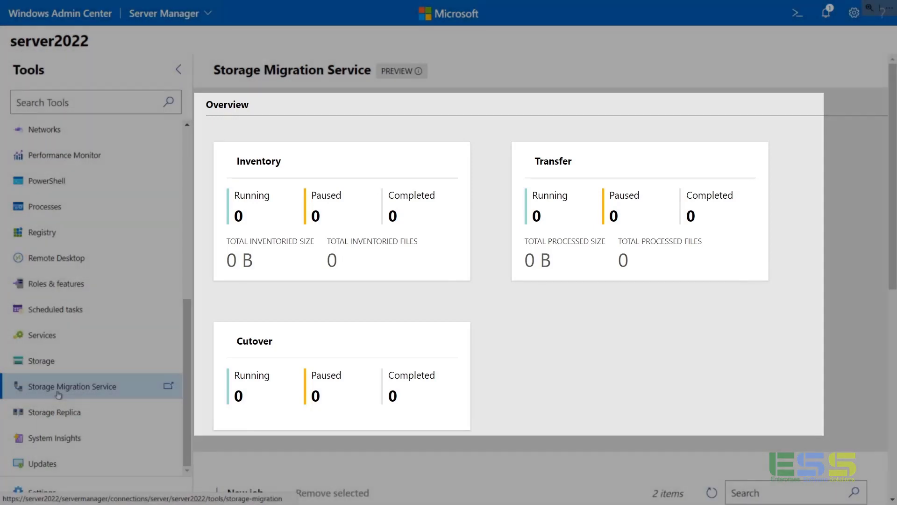
- Create a new Storage Migration Service job named demo2
{"action": "scroll", "coordinate": [444, 343], "scroll_direction": "down", "scroll_amount": 5}
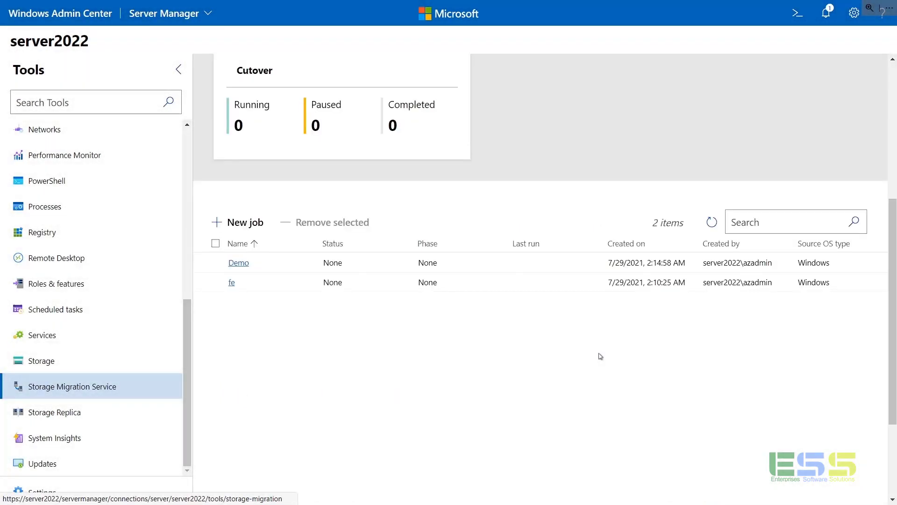
{"action": "left_click", "coordinate": [242, 222]}
{"action": "left_click", "coordinate": [624, 123]}
{"action": "type", "text": "demo2"}
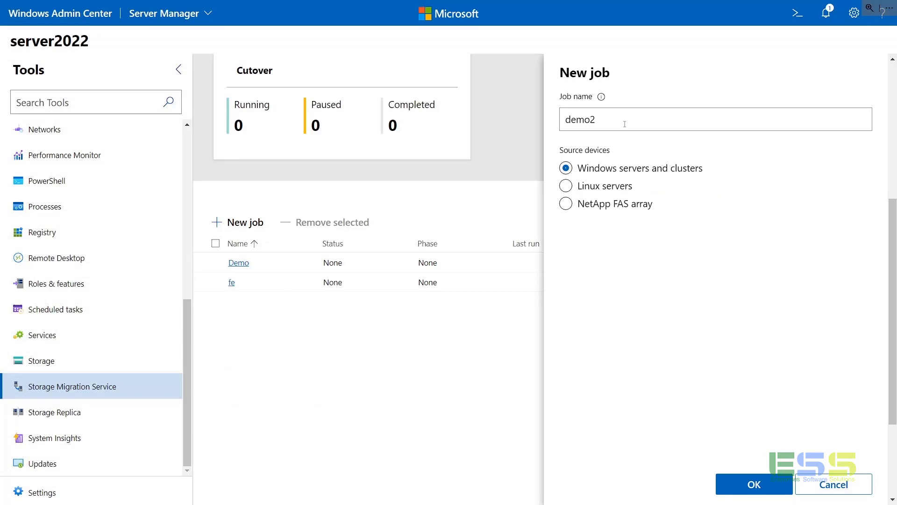
{"action": "left_click", "coordinate": [774, 491]}
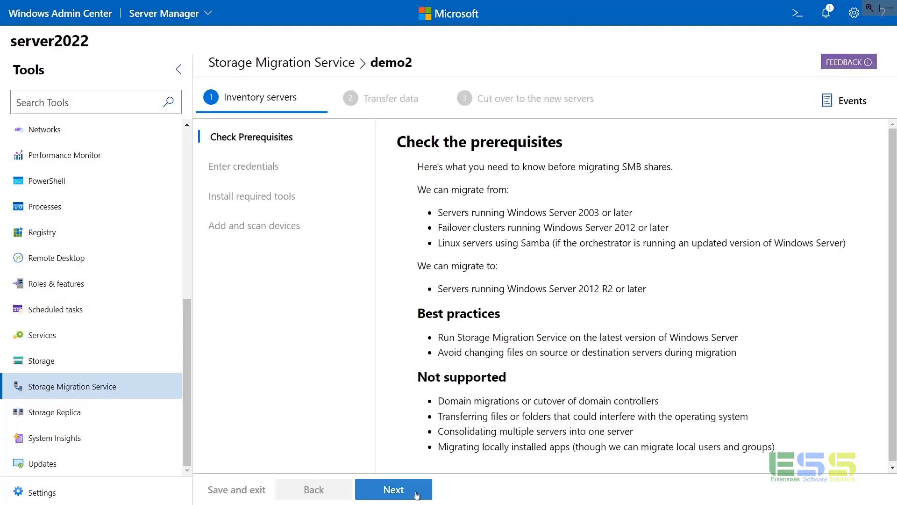
- Enter the source credentials, include administrative shares, and continue past required tools installation
{"action": "left_click", "coordinate": [416, 495]}
{"action": "type", "text": "azadmin"}
{"action": "key", "text": "Tab"}
{"action": "key", "text": "ctrl+v"}
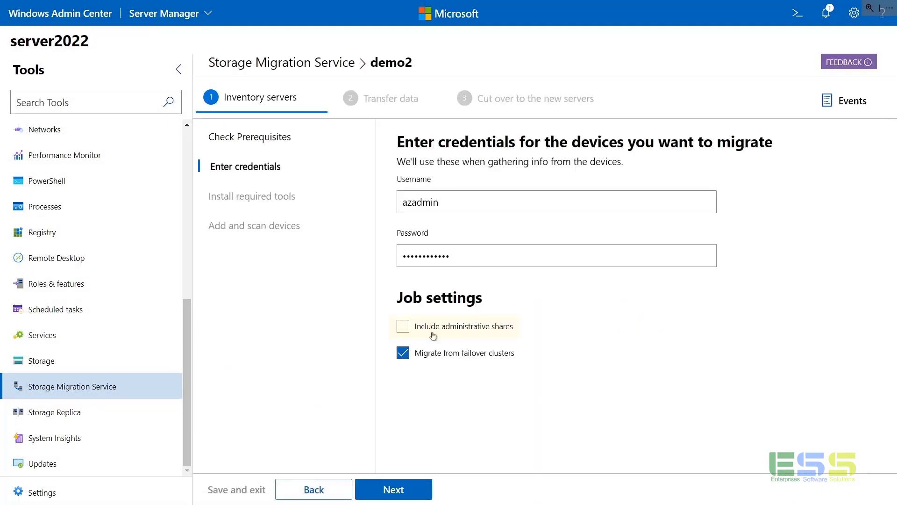
{"action": "left_click", "coordinate": [432, 332]}
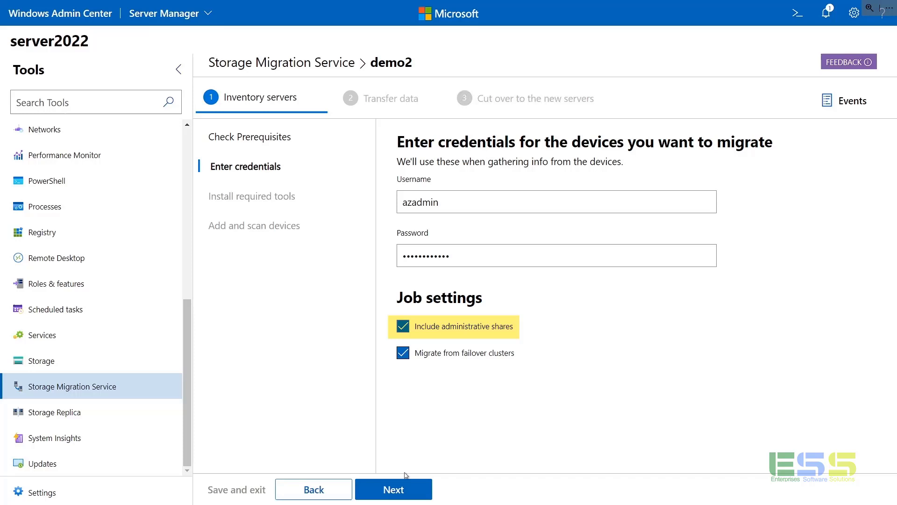
{"action": "left_click", "coordinate": [406, 488]}
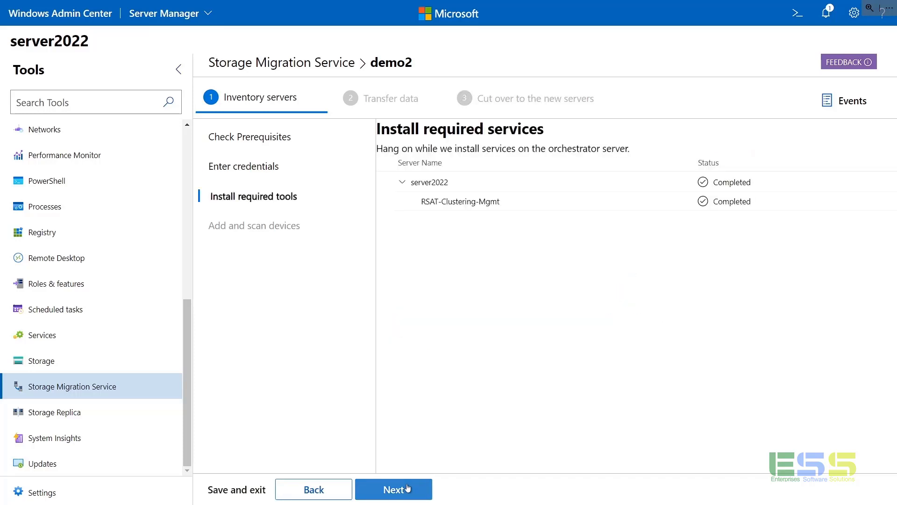
{"action": "left_click", "coordinate": [406, 487]}
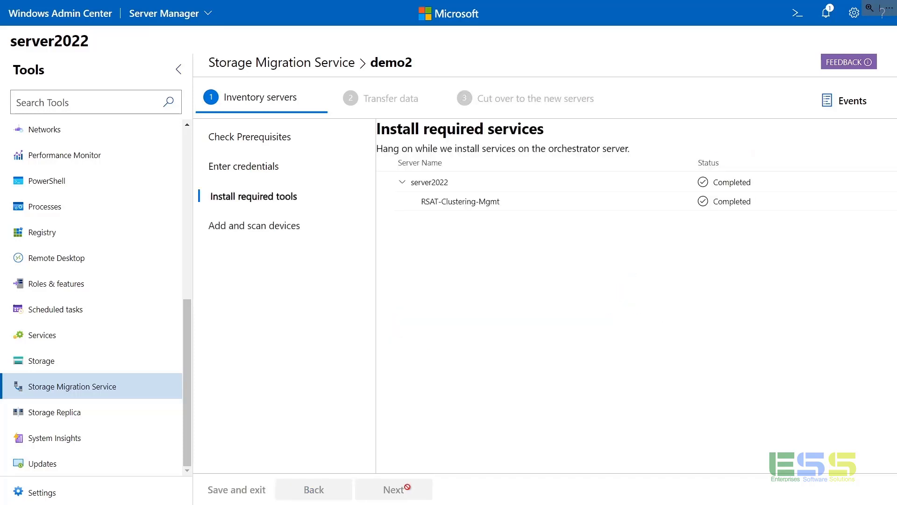
- Add server2022b as a source device to demo2 and start the inventory scan
{"action": "left_click", "coordinate": [450, 165]}
{"action": "type", "text": "server"}
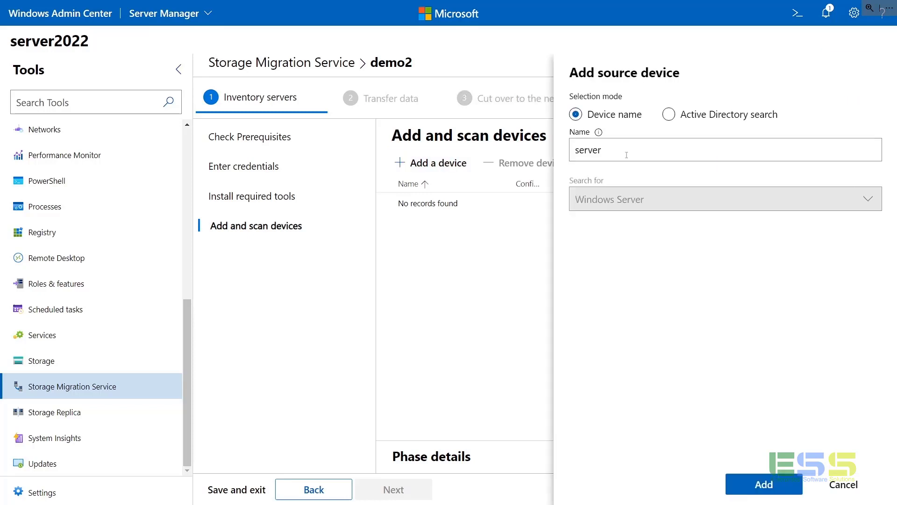
{"action": "type", "text": "2022b"}
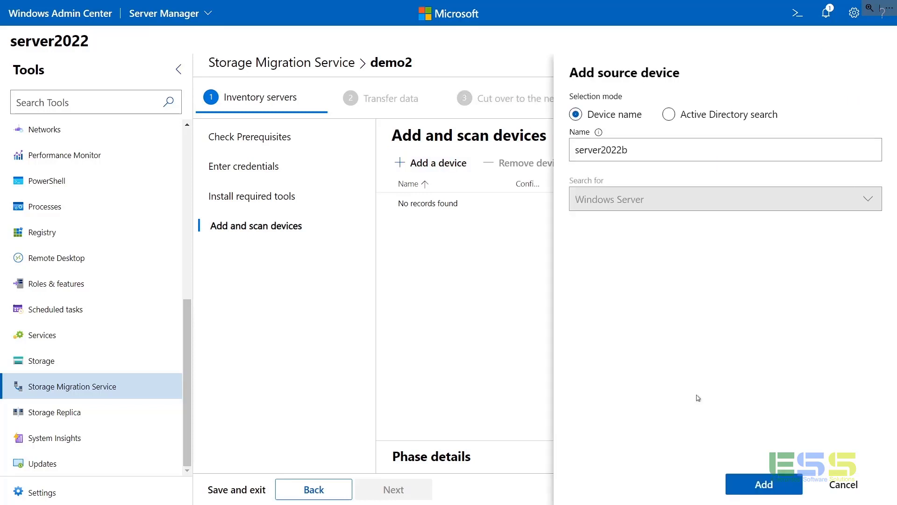
{"action": "left_click", "coordinate": [763, 484]}
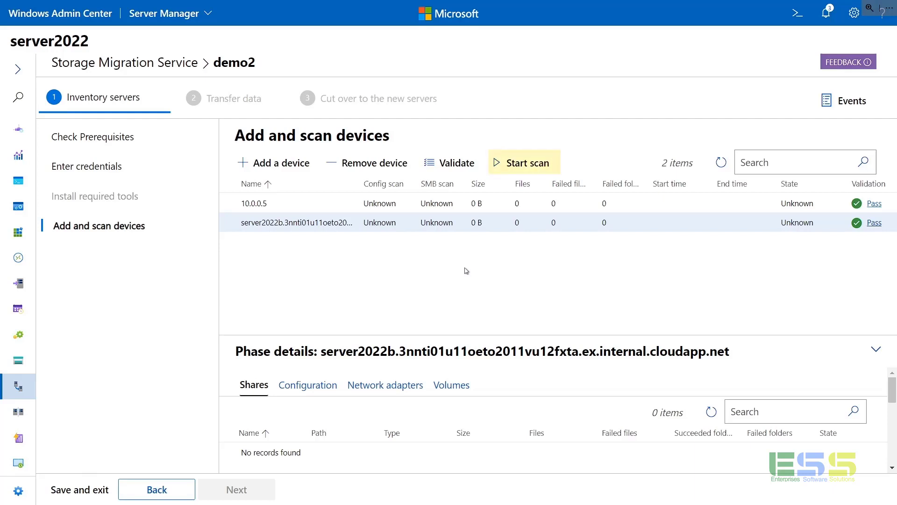
{"action": "left_click", "coordinate": [522, 165]}
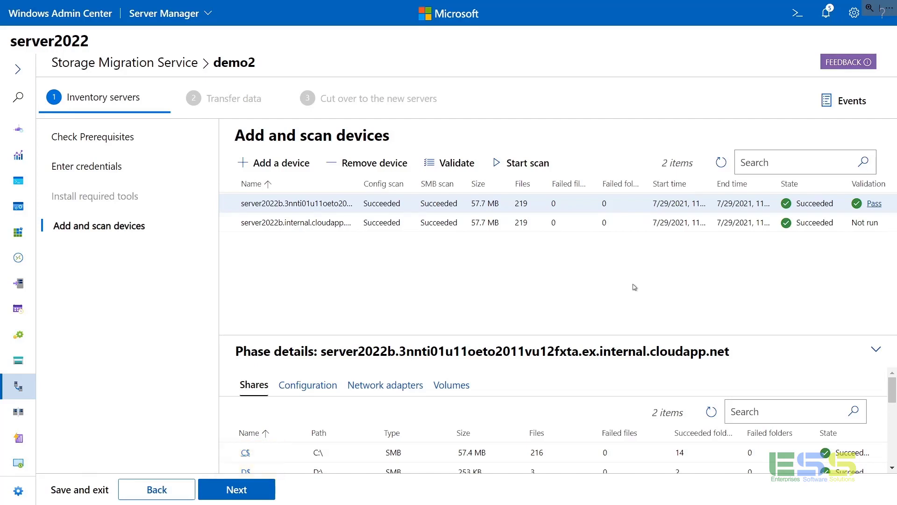
- Advance demo2 to the Transfer data stage and submit the destination credentials
{"action": "scroll", "coordinate": [397, 437], "scroll_direction": "down", "scroll_amount": 1}
{"action": "left_click", "coordinate": [248, 487]}
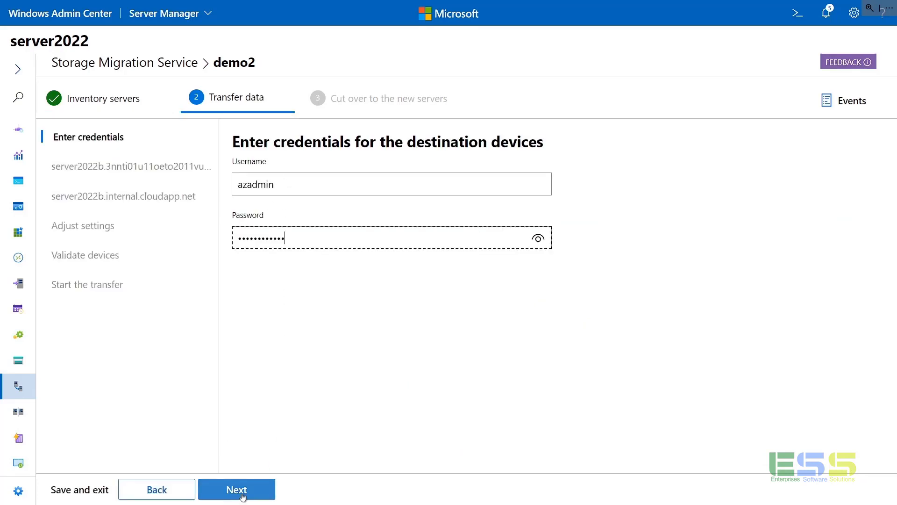
{"action": "left_click", "coordinate": [244, 490]}
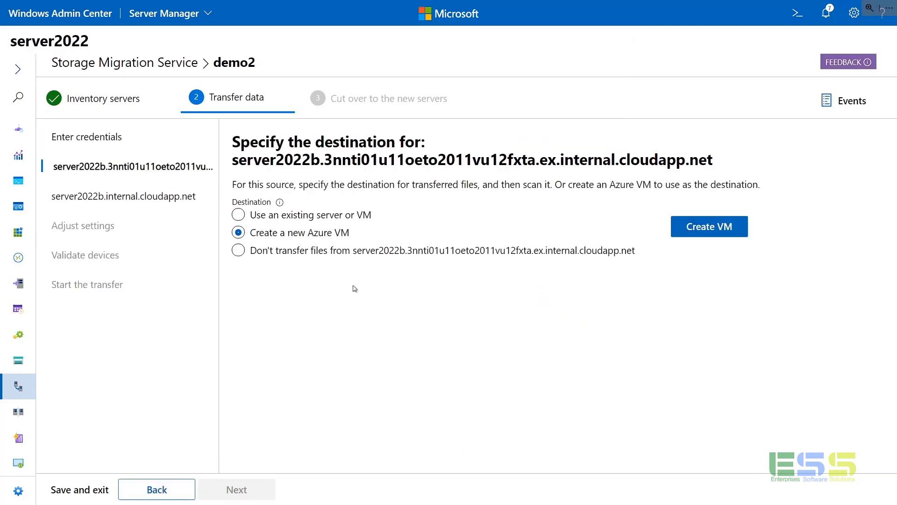
- Try server2022 as an existing destination, skip file transfer, then return to the overview
{"action": "left_click", "coordinate": [324, 221]}
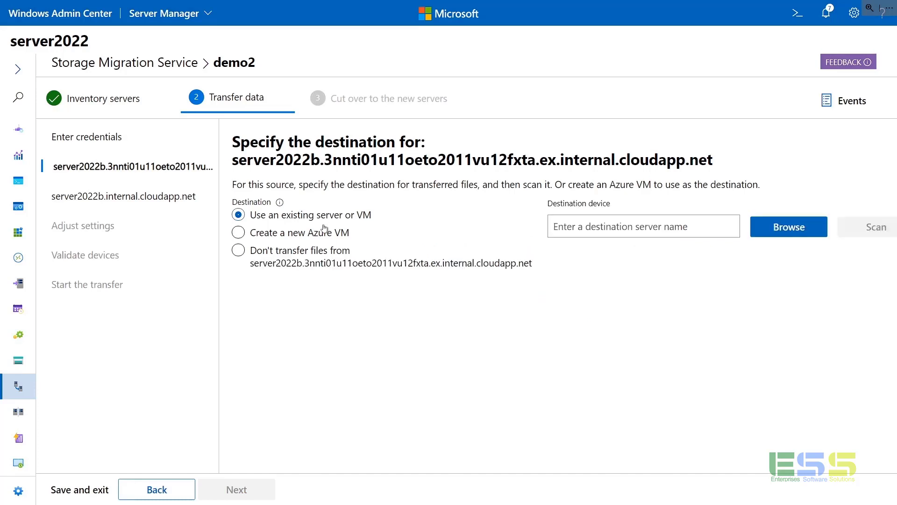
{"action": "left_click", "coordinate": [319, 255]}
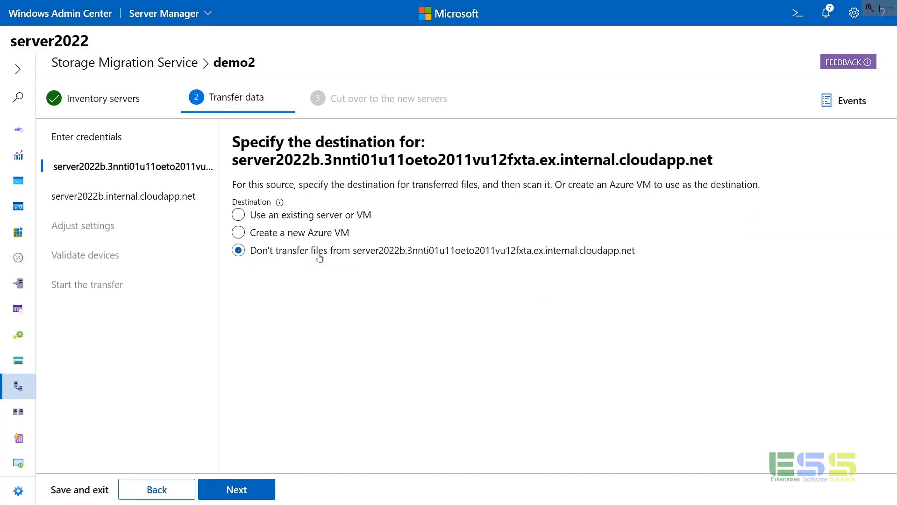
{"action": "left_click", "coordinate": [322, 219]}
{"action": "left_click", "coordinate": [617, 233]}
{"action": "type", "text": "server2022"}
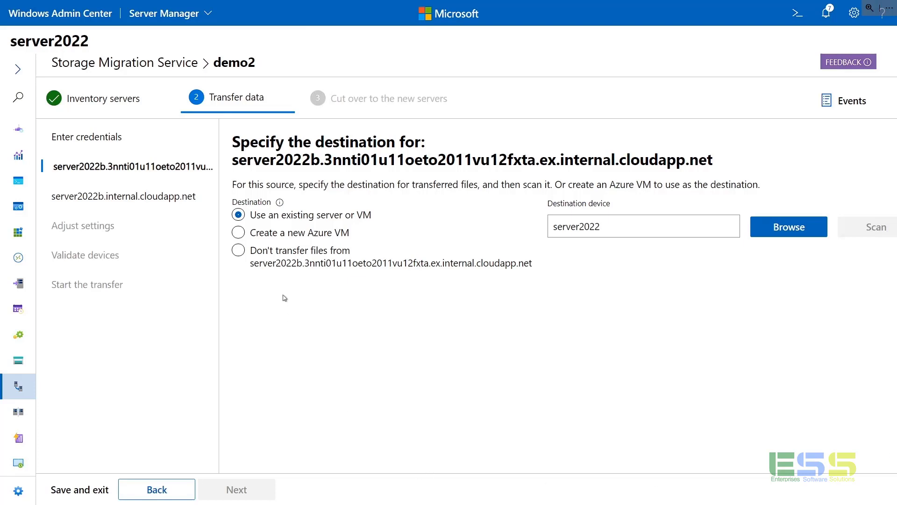
{"action": "left_click", "coordinate": [286, 265]}
{"action": "left_click", "coordinate": [262, 487]}
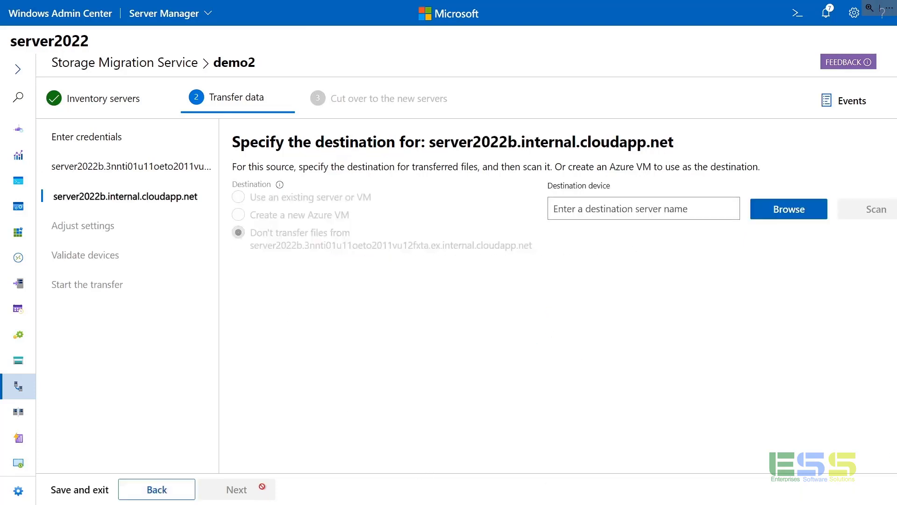
{"action": "left_click", "coordinate": [18, 387]}
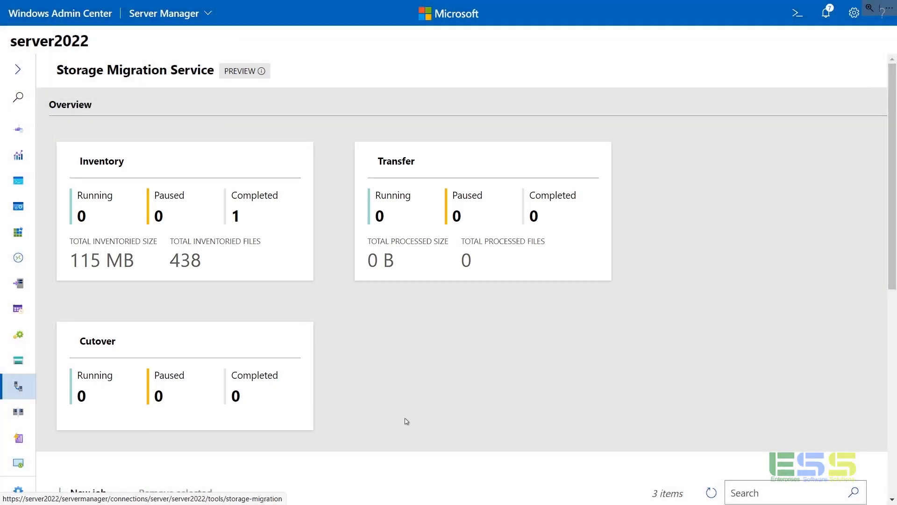
- Scroll to the jobs table showing demo2 Succeeded in Inventory alongside Demo and fe
{"action": "scroll", "coordinate": [405, 418], "scroll_direction": "down", "scroll_amount": 4}
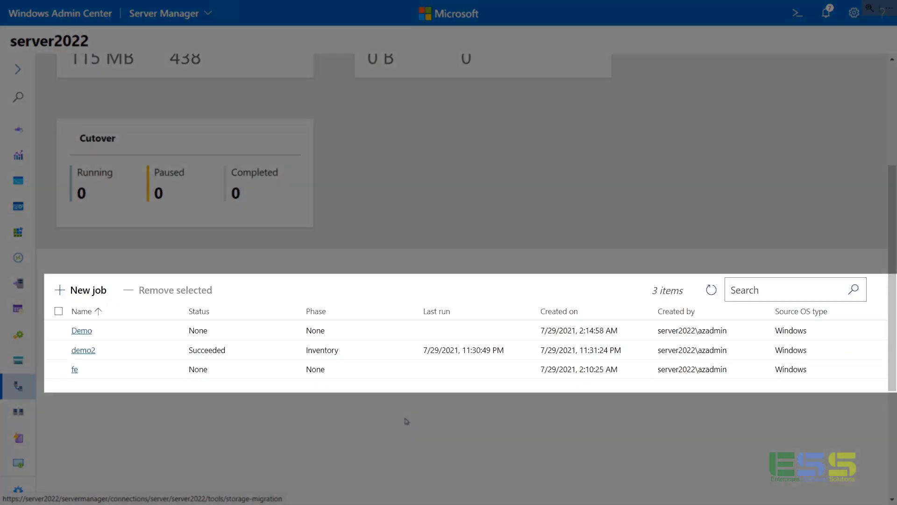